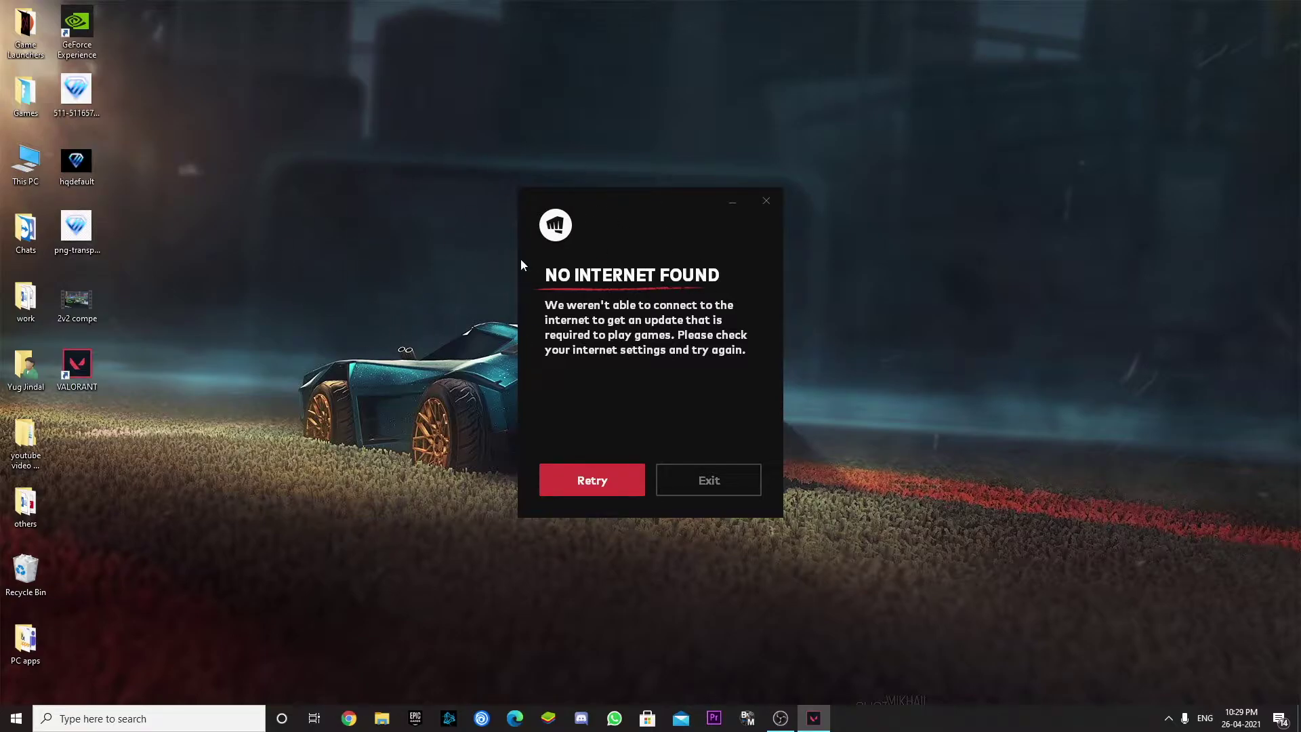
Move the Riot Client 'No Internet Found' error window aside and search Google for 'valorant'
mouse_move(611, 211)
mouse_down()
mouse_move(763, 116)
mouse_move(558, 219)
mouse_up()
mouse_move(645, 323)
mouse_down()
mouse_move(645, 241)
mouse_move(505, 187)
mouse_up()
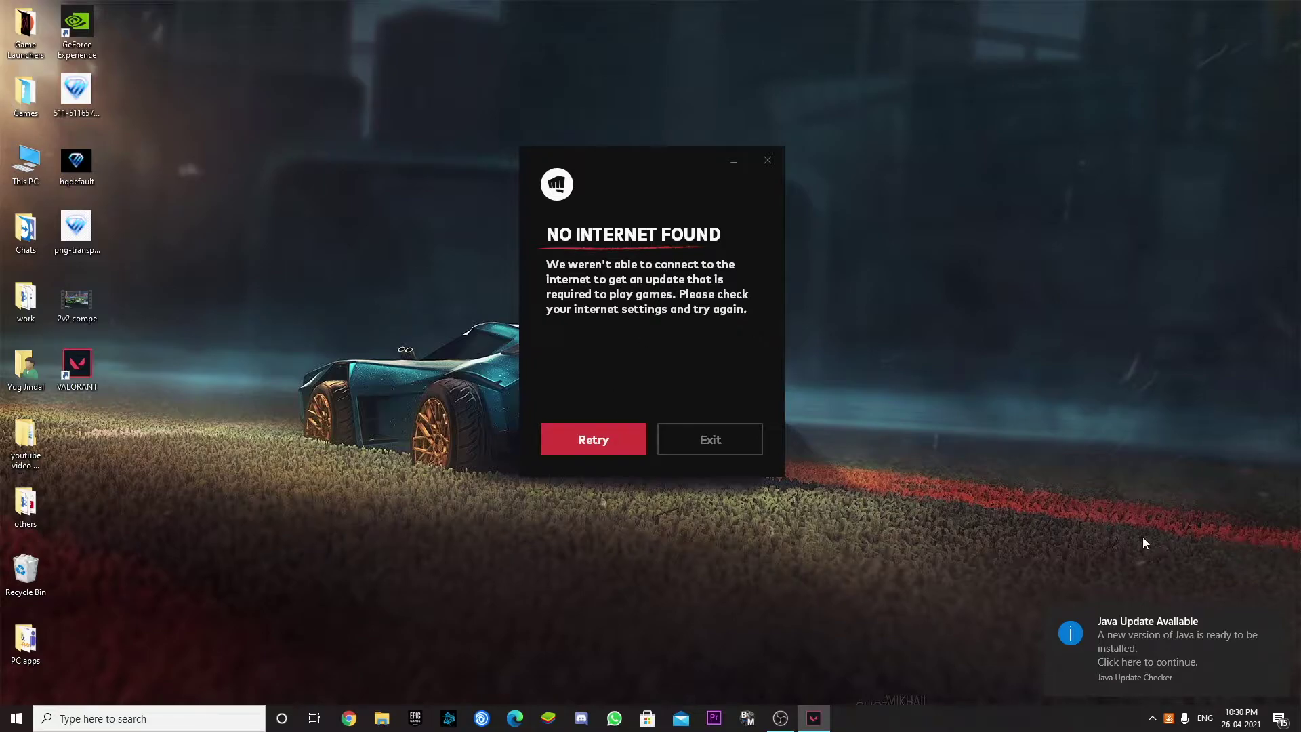
mouse_move(400, 528)
mouse_down()
mouse_move(737, 206)
mouse_move(894, 106)
mouse_move(479, 432)
mouse_up()
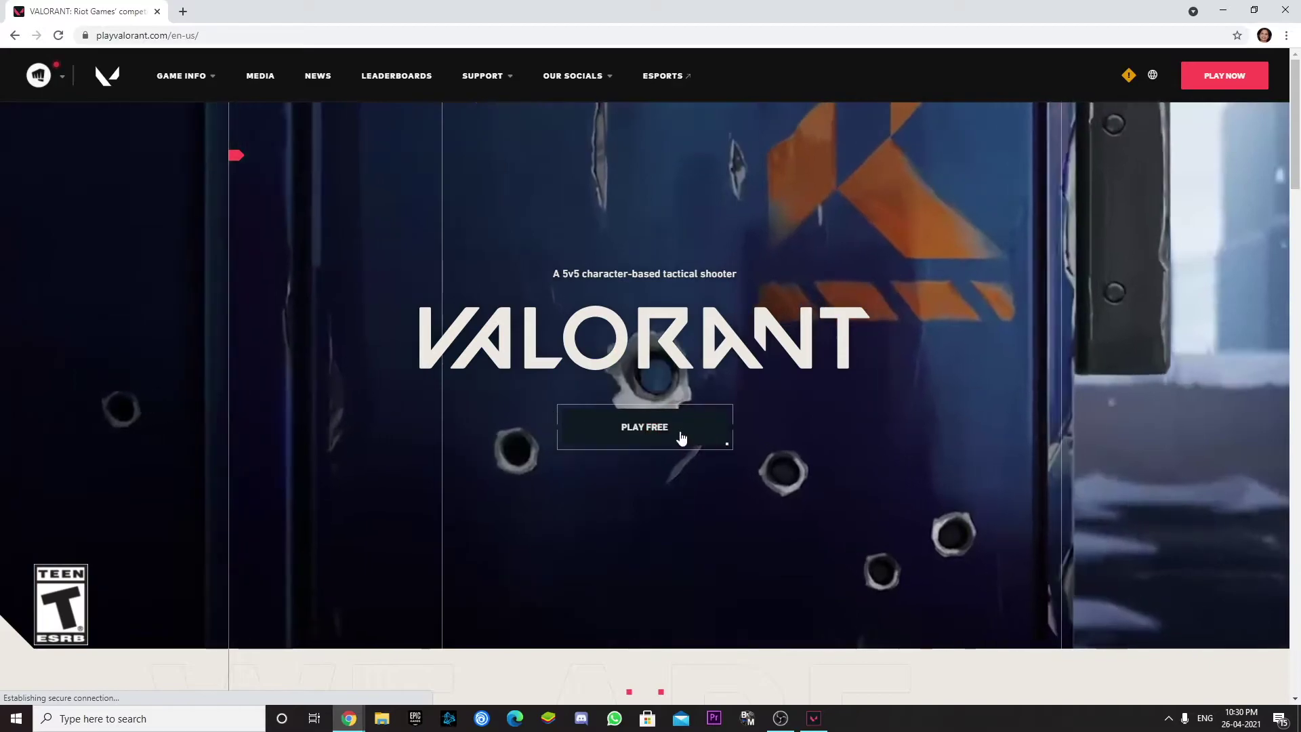
From playvalorant.com choose PLAY FREE then MAKE ONE; the auth page times out
click(652, 435)
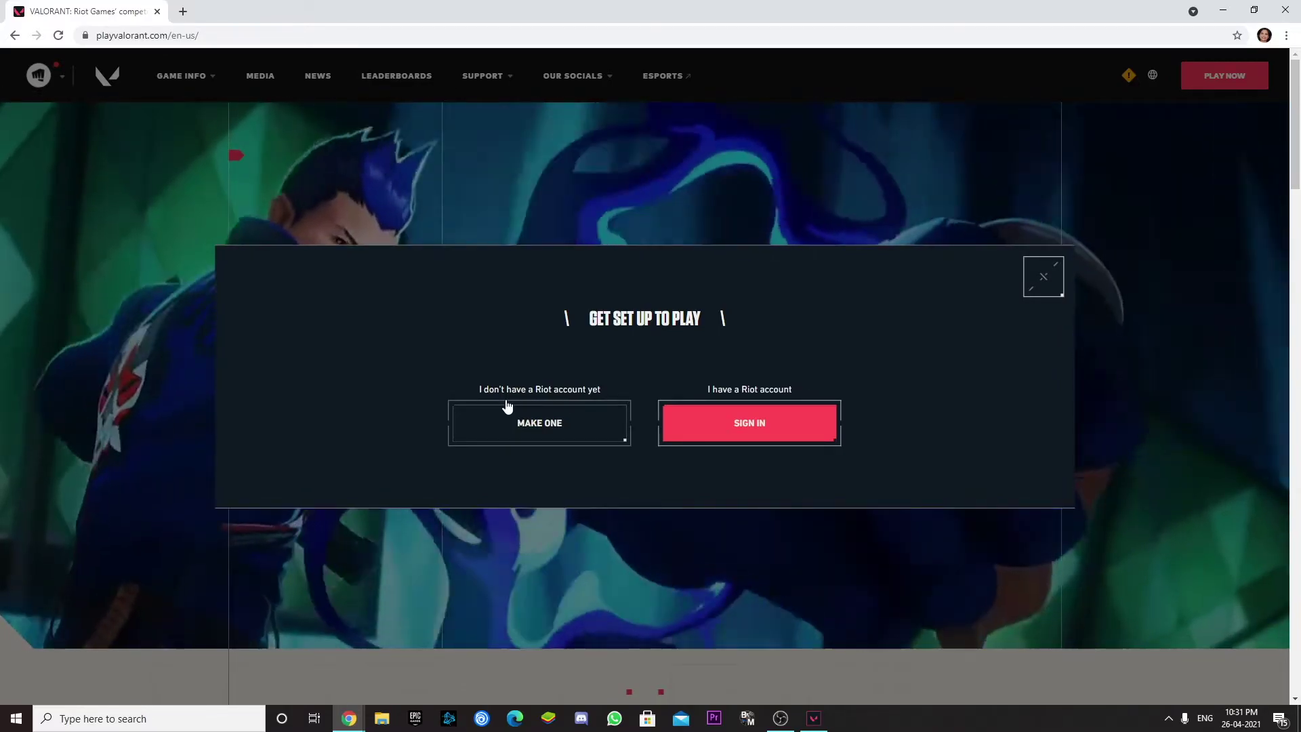
click(506, 405)
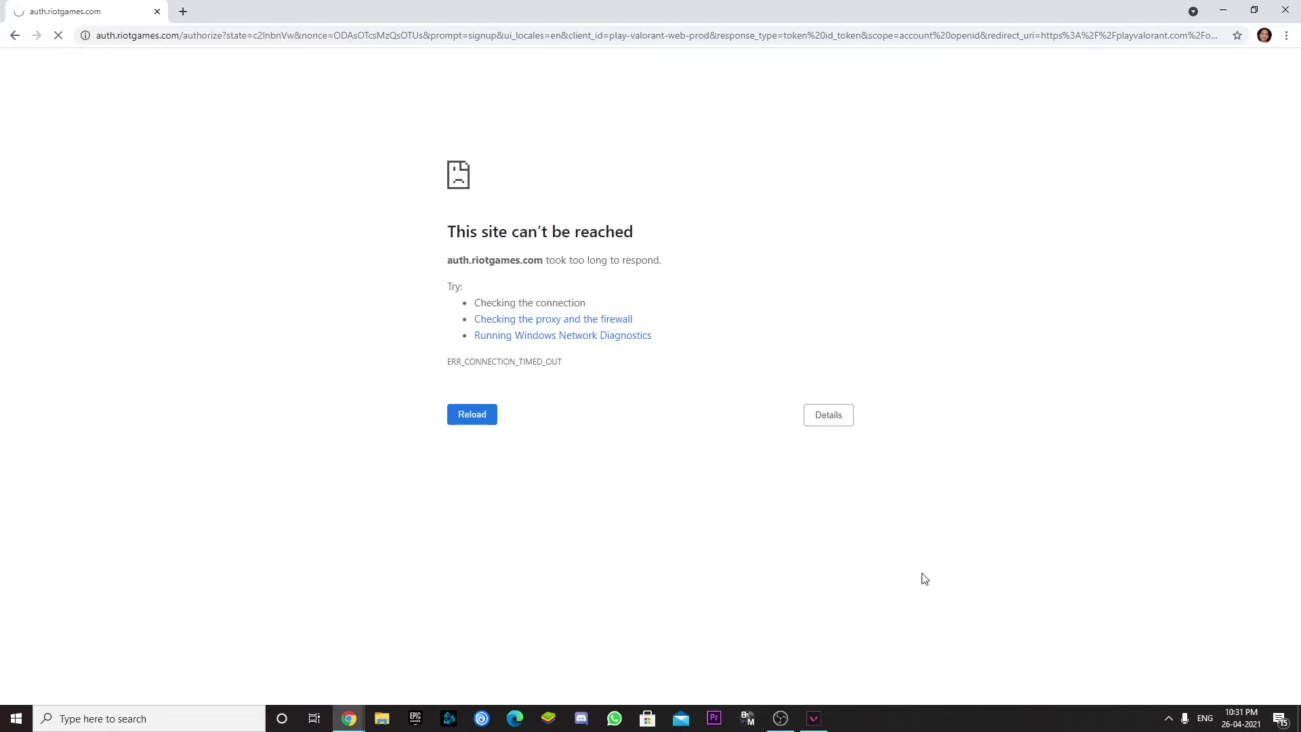
click(1169, 719)
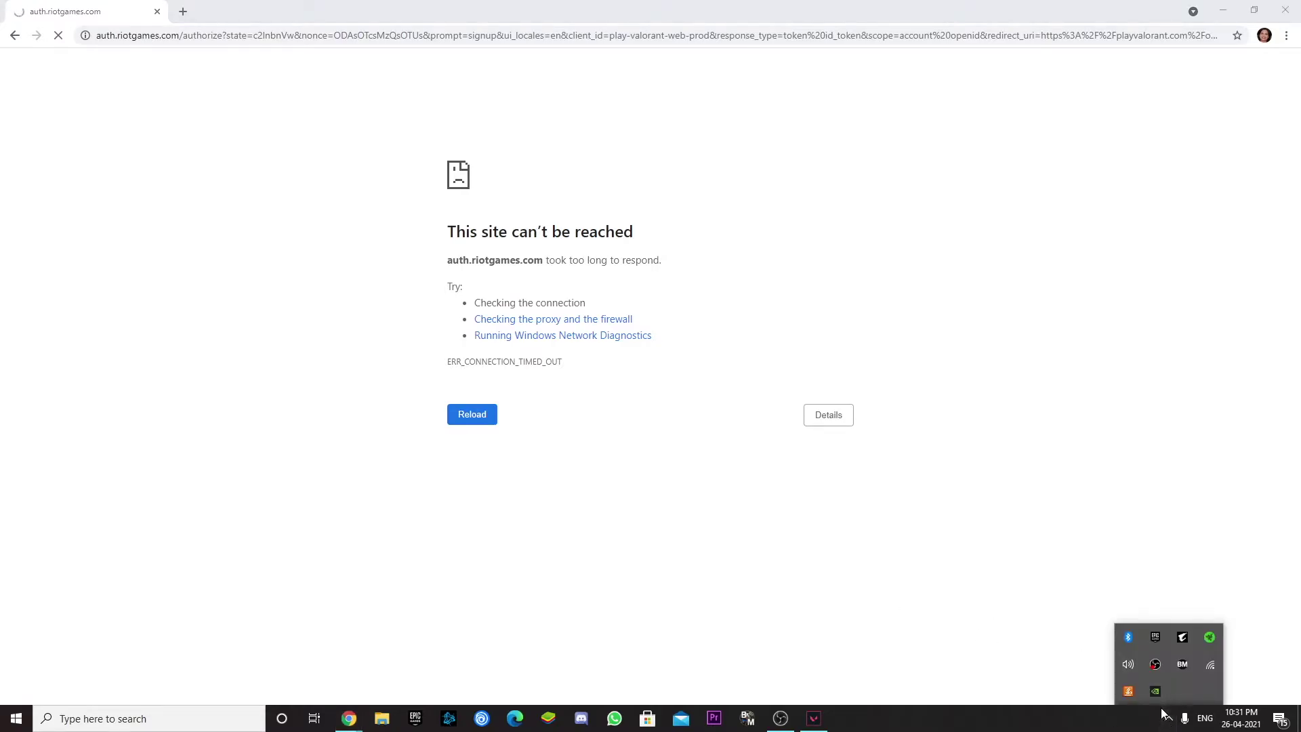
click(1208, 667)
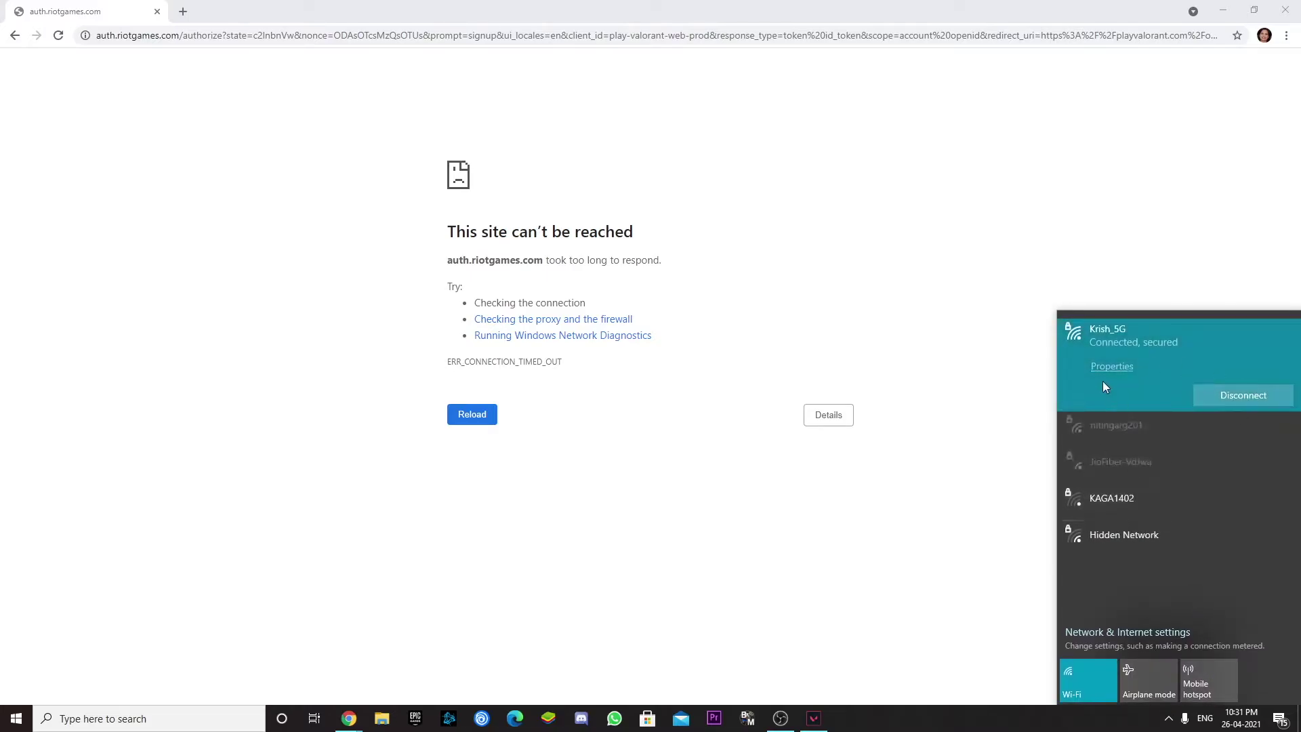
click(1242, 394)
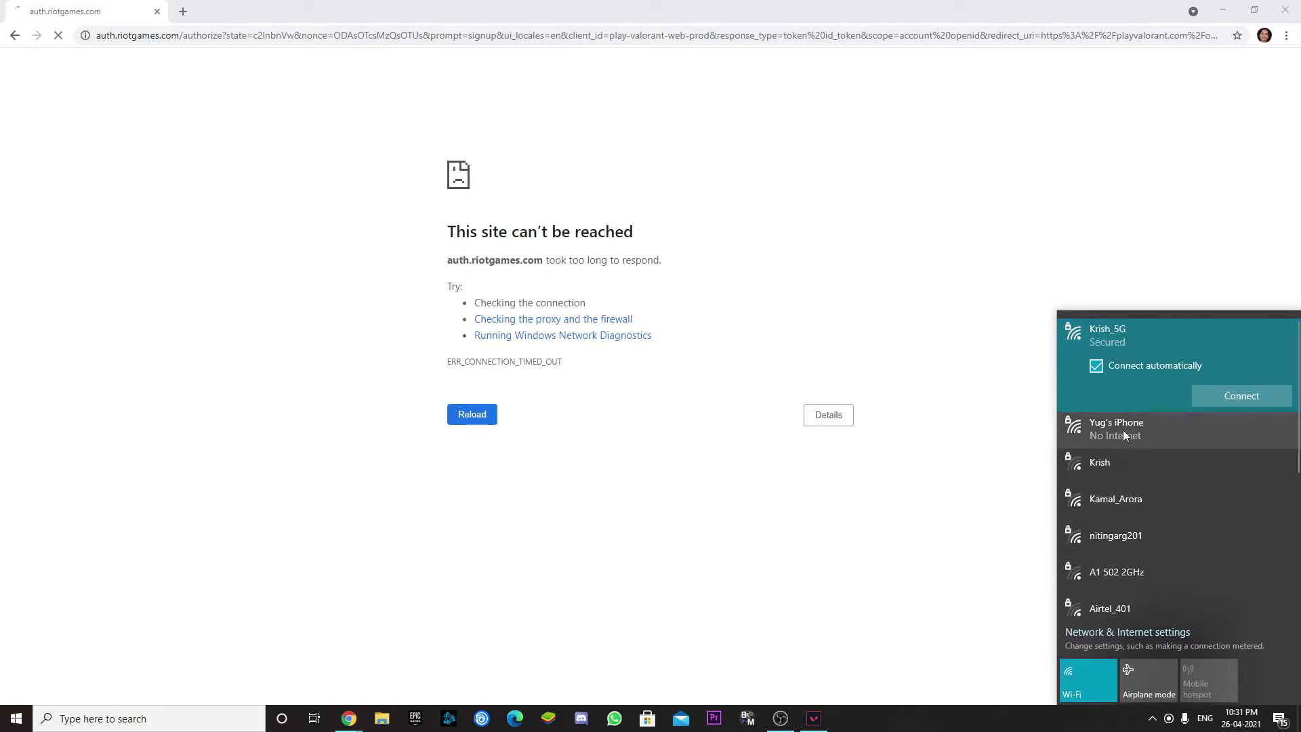
click(1133, 431)
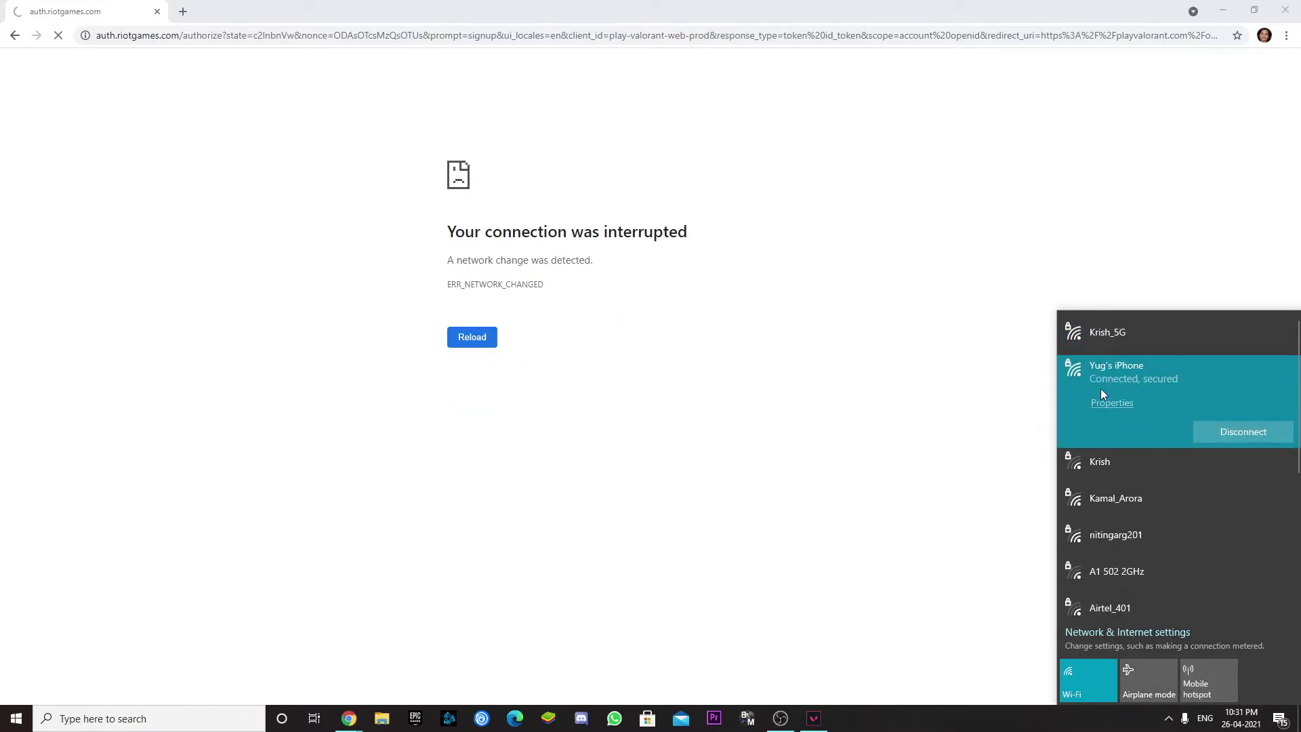
Check the hotspot connection status and close the network flyout back to the page
click(1139, 335)
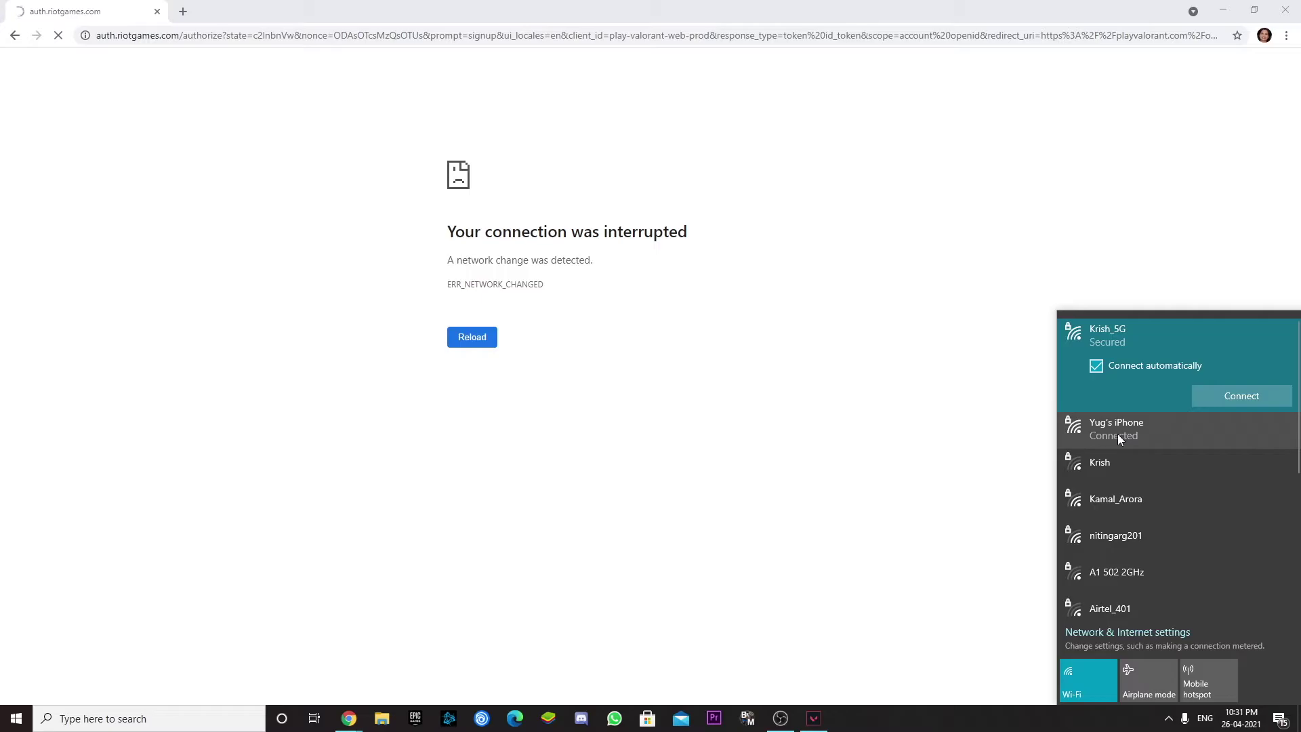
click(1158, 426)
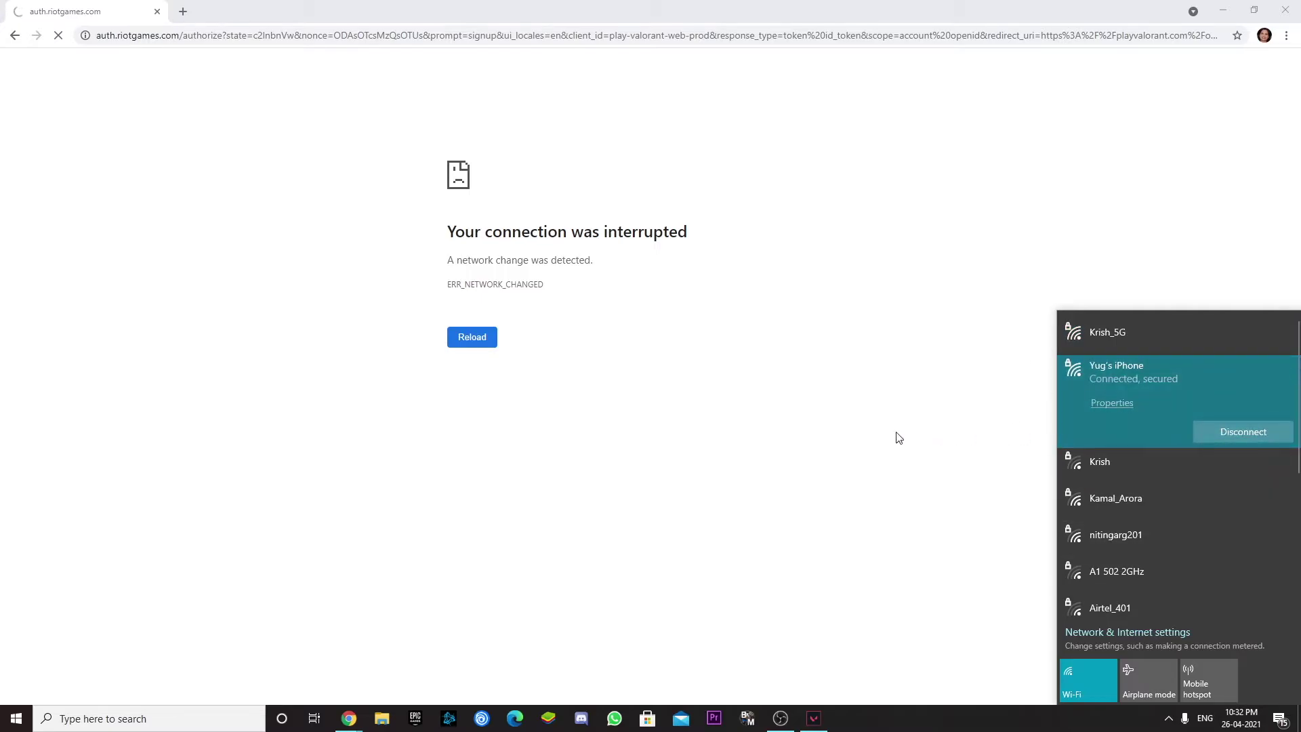
click(722, 401)
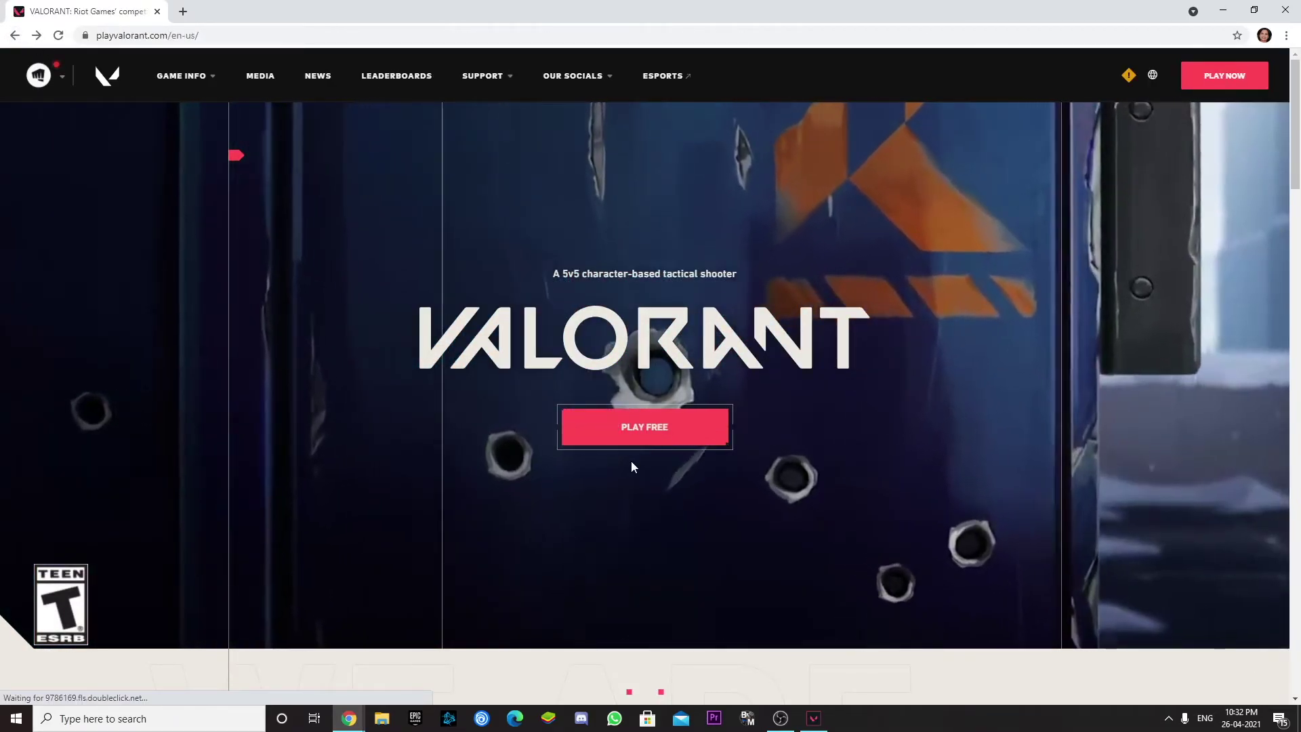
From playvalorant.com choose PLAY FREE then MAKE ONE, loading the Riot Create an Account form
click(648, 436)
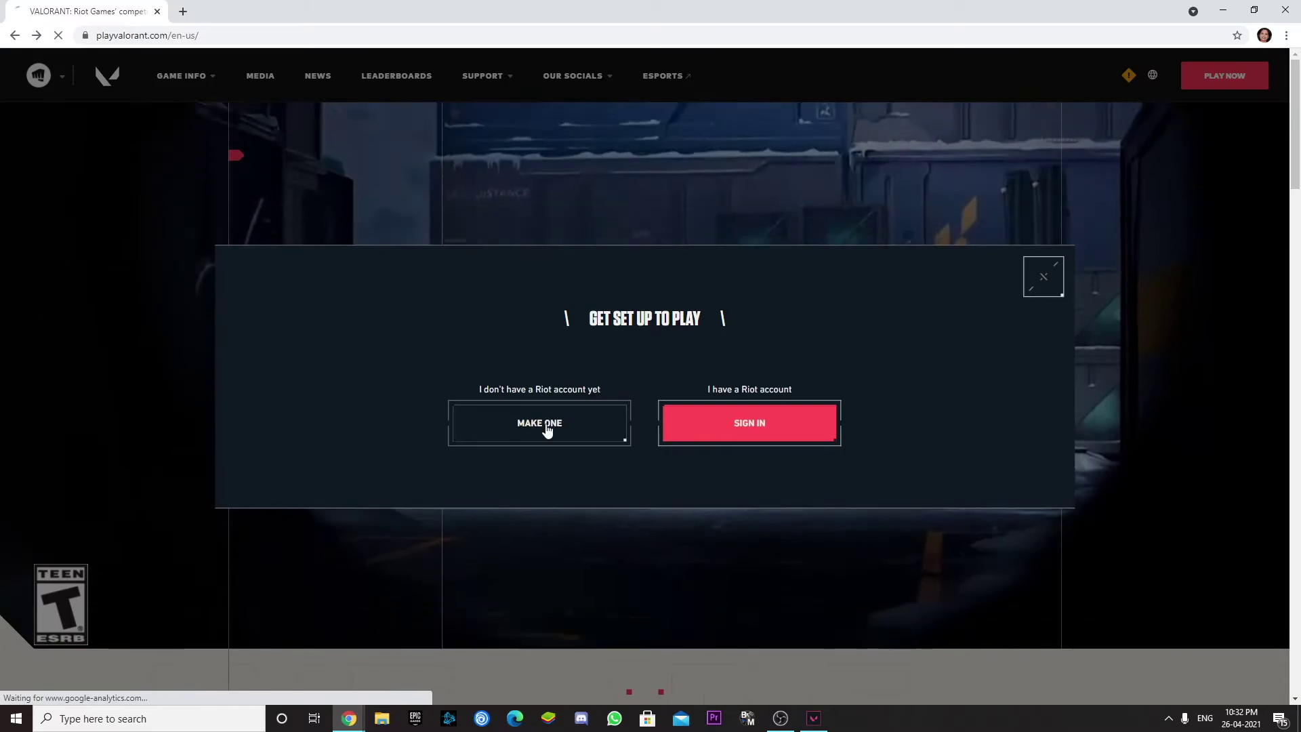
click(546, 431)
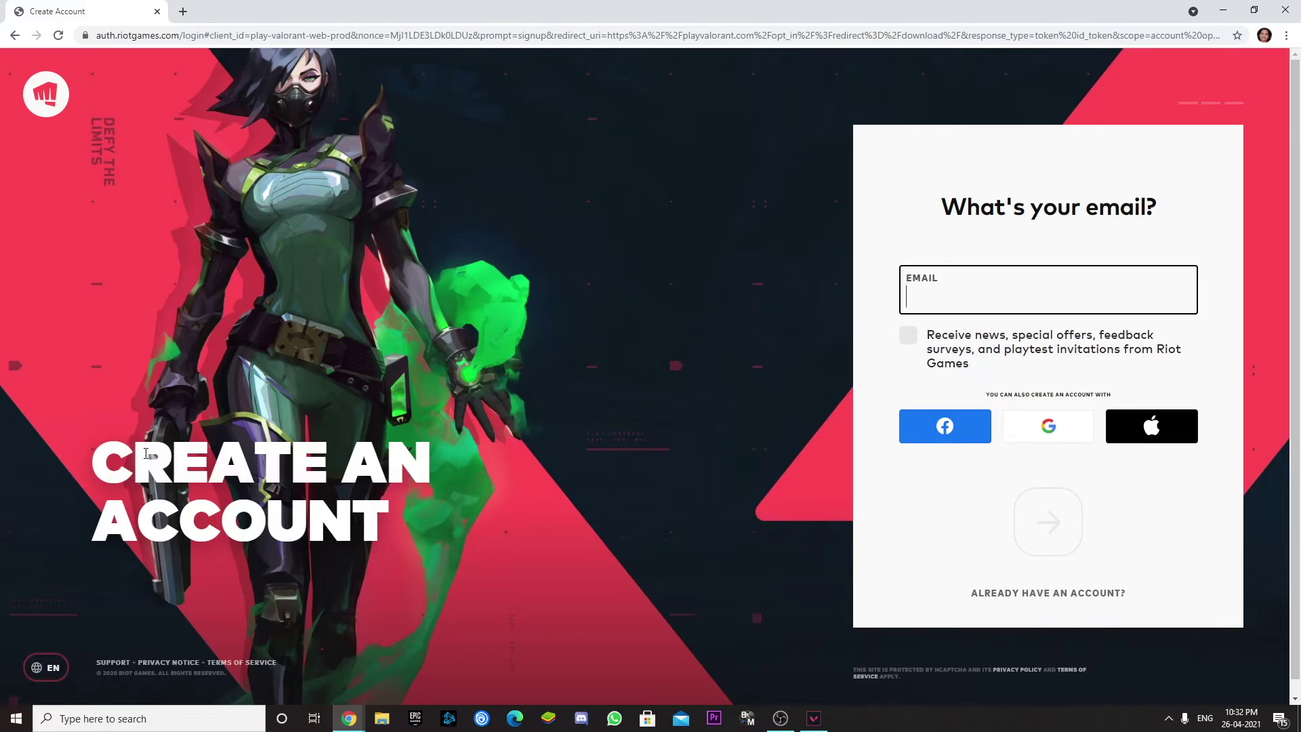
drag(120, 453, 389, 528)
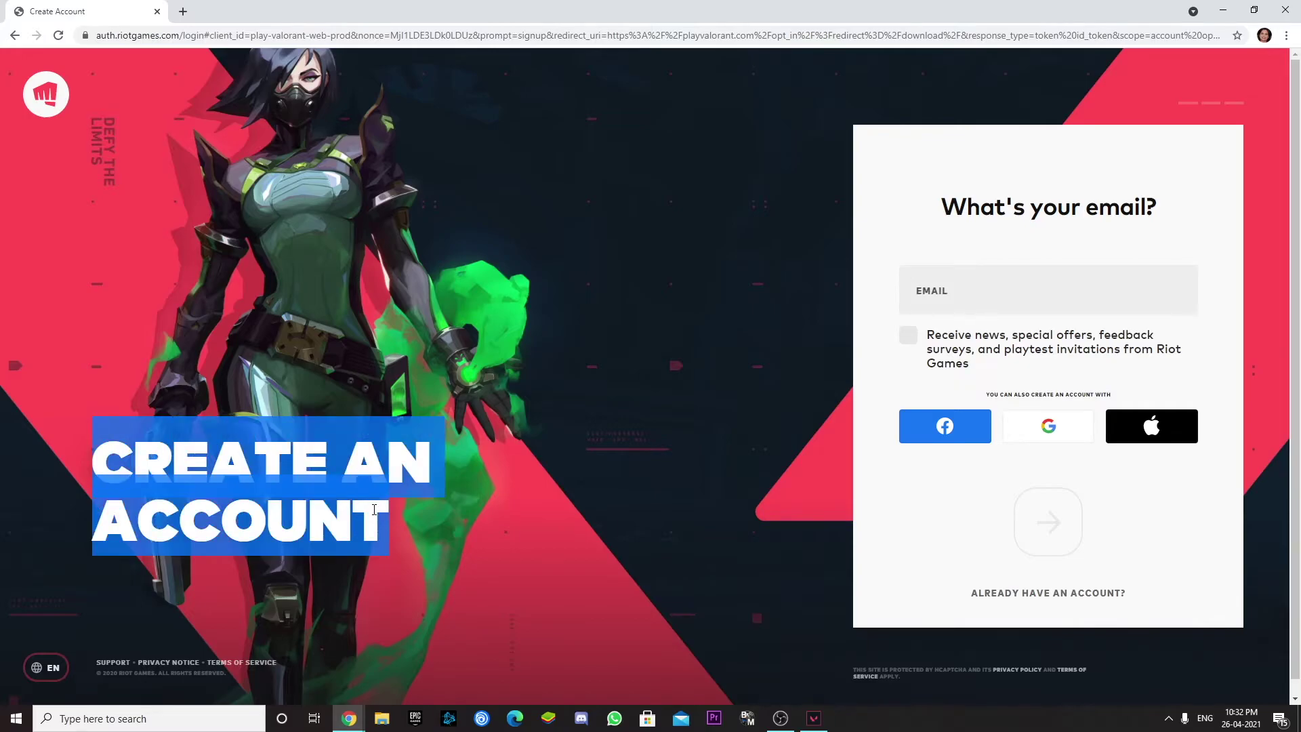
click(390, 527)
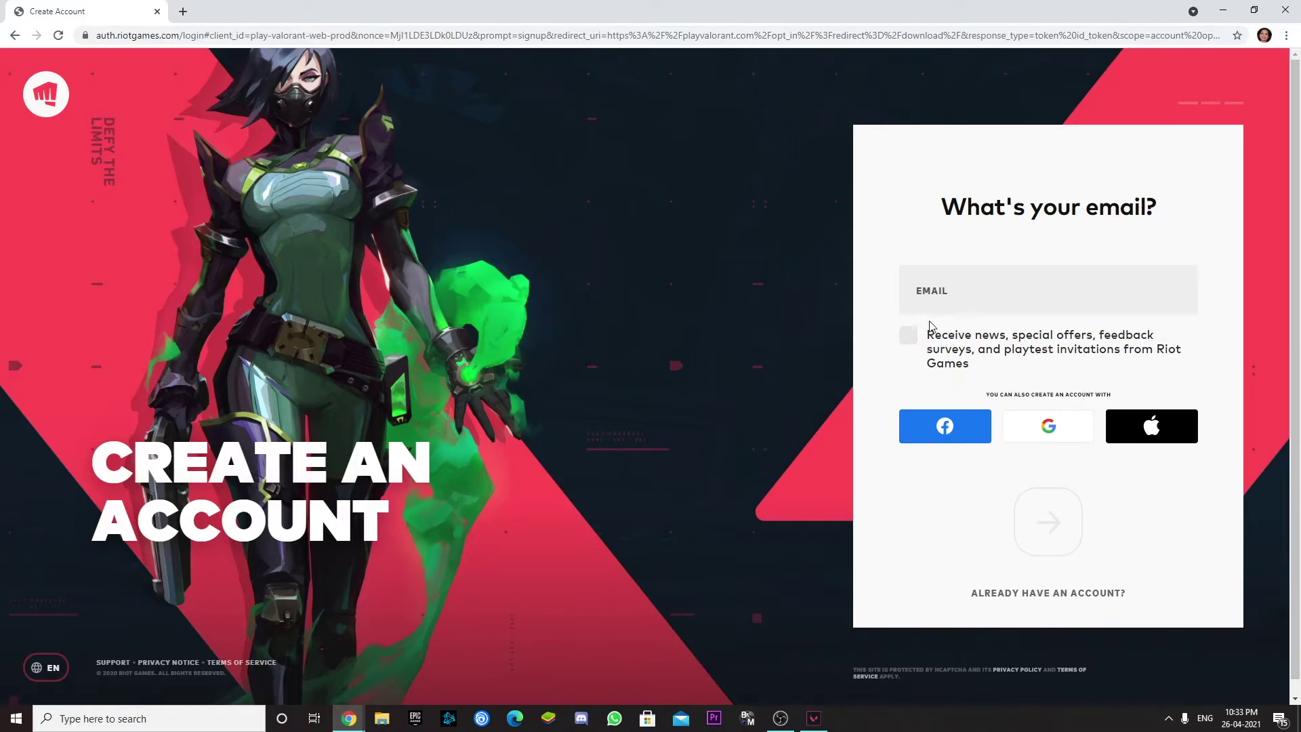
Toggle the Riot news and offers opt-in on and back off on the sign-up form
drag(930, 340, 1026, 368)
click(1006, 374)
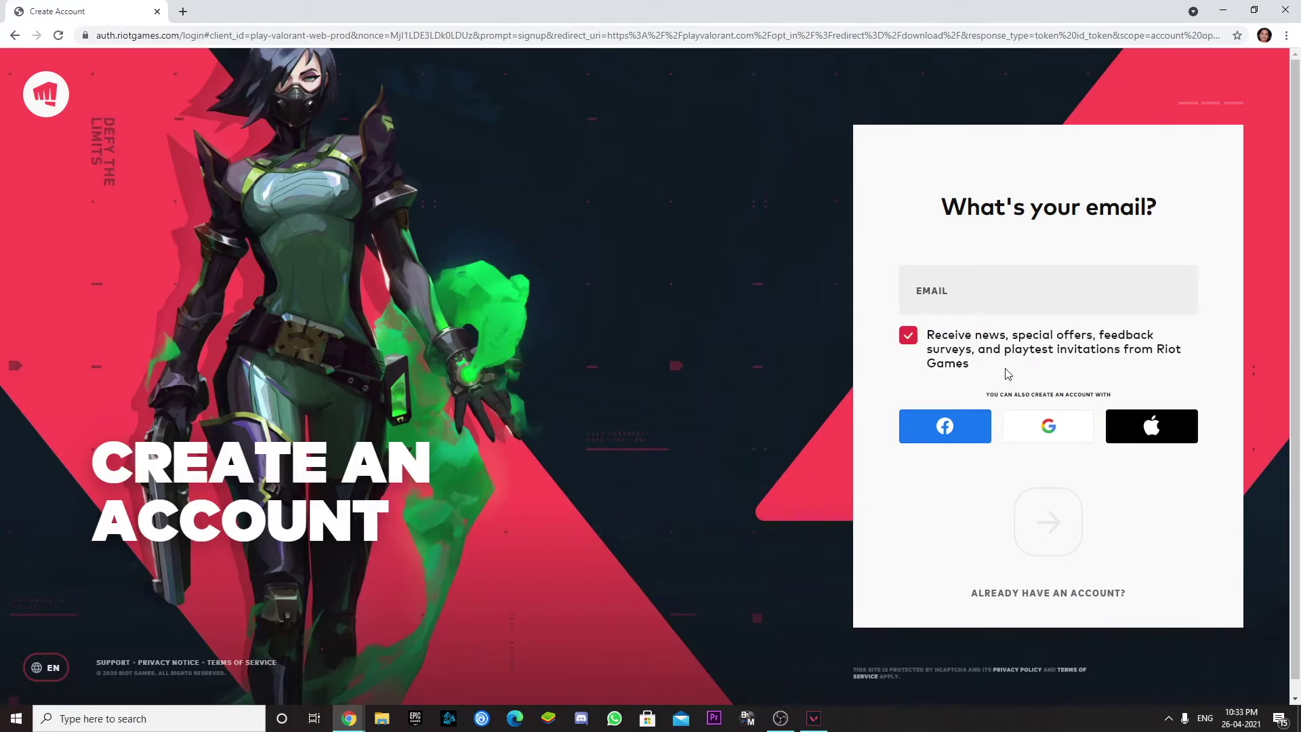
click(965, 368)
Minimize Chrome and exit the Riot Client 'No Internet Found' error, leaving the desktop
click(1223, 10)
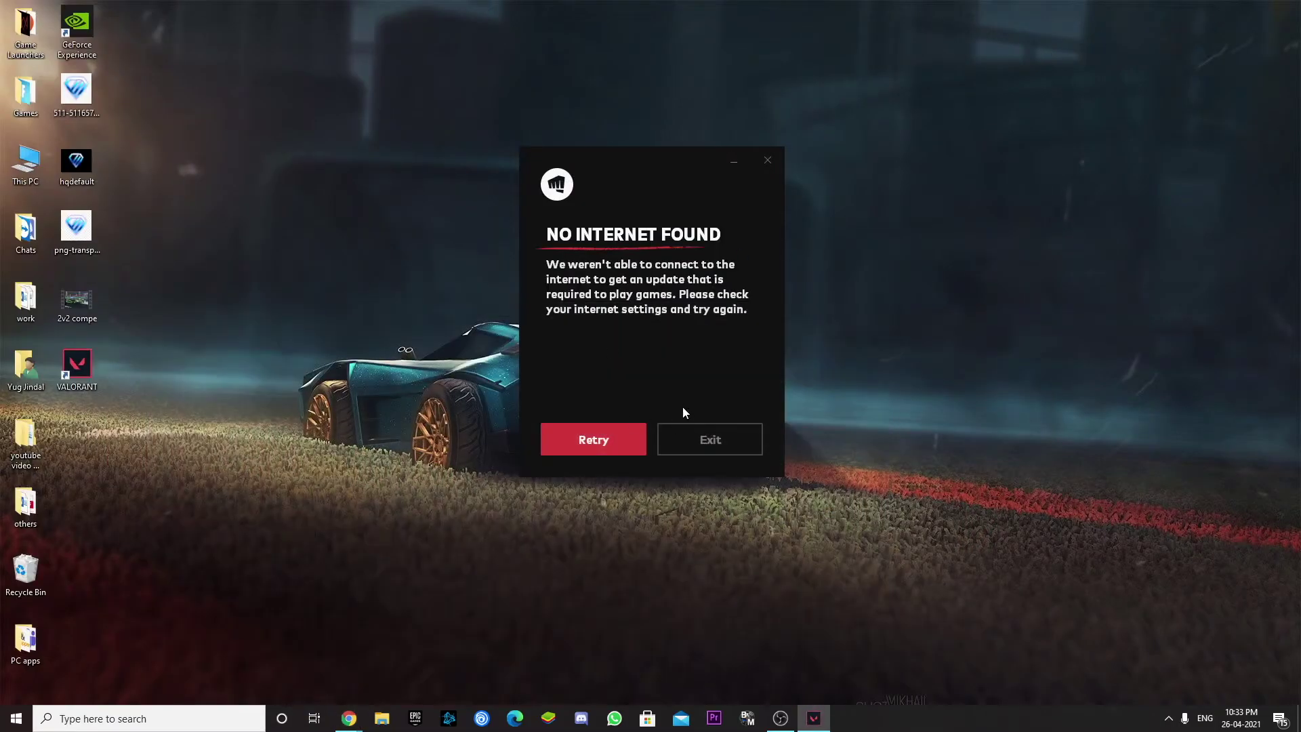
click(764, 161)
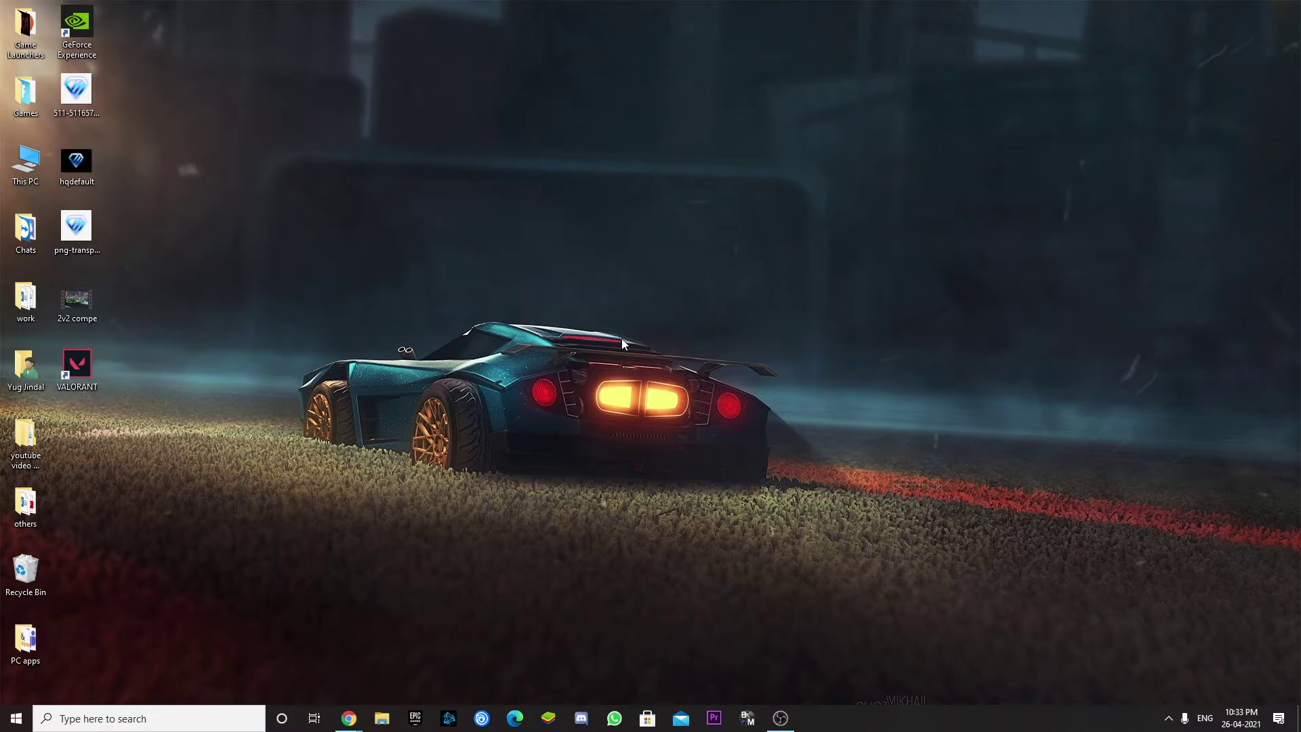
click(1168, 718)
click(1208, 672)
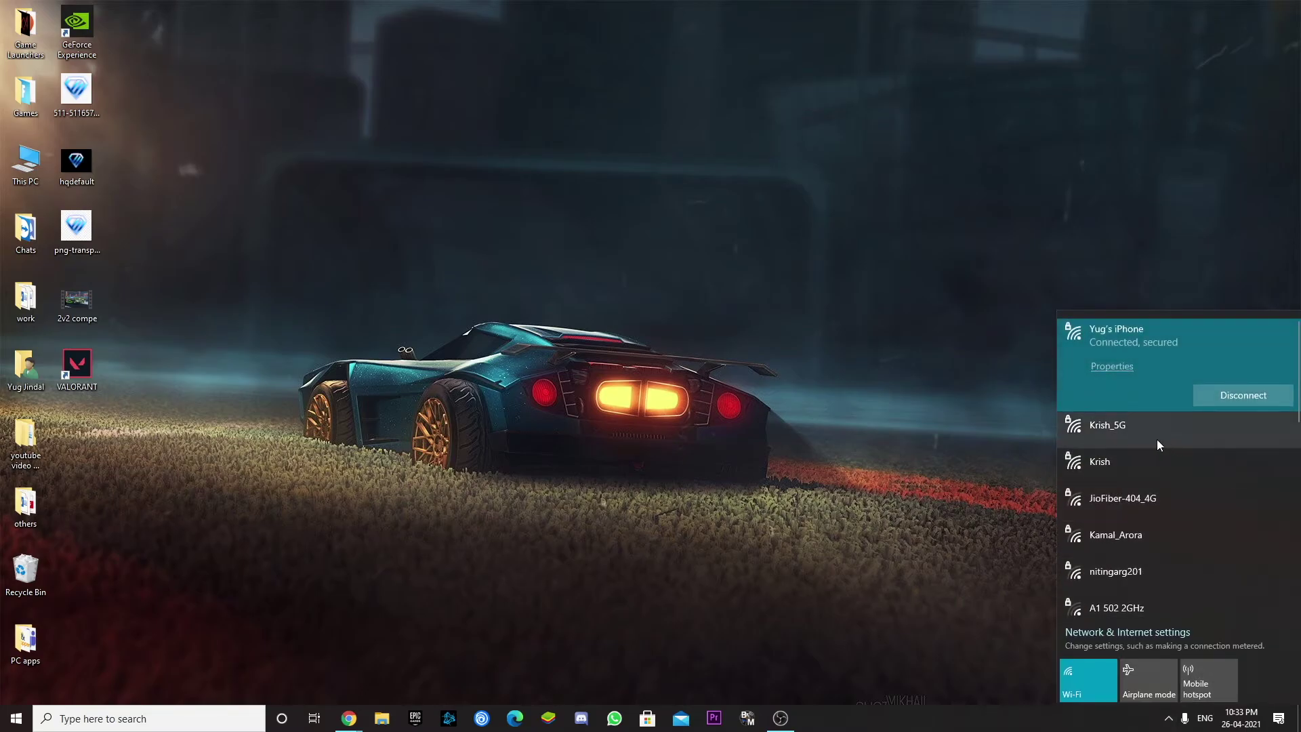
click(1024, 404)
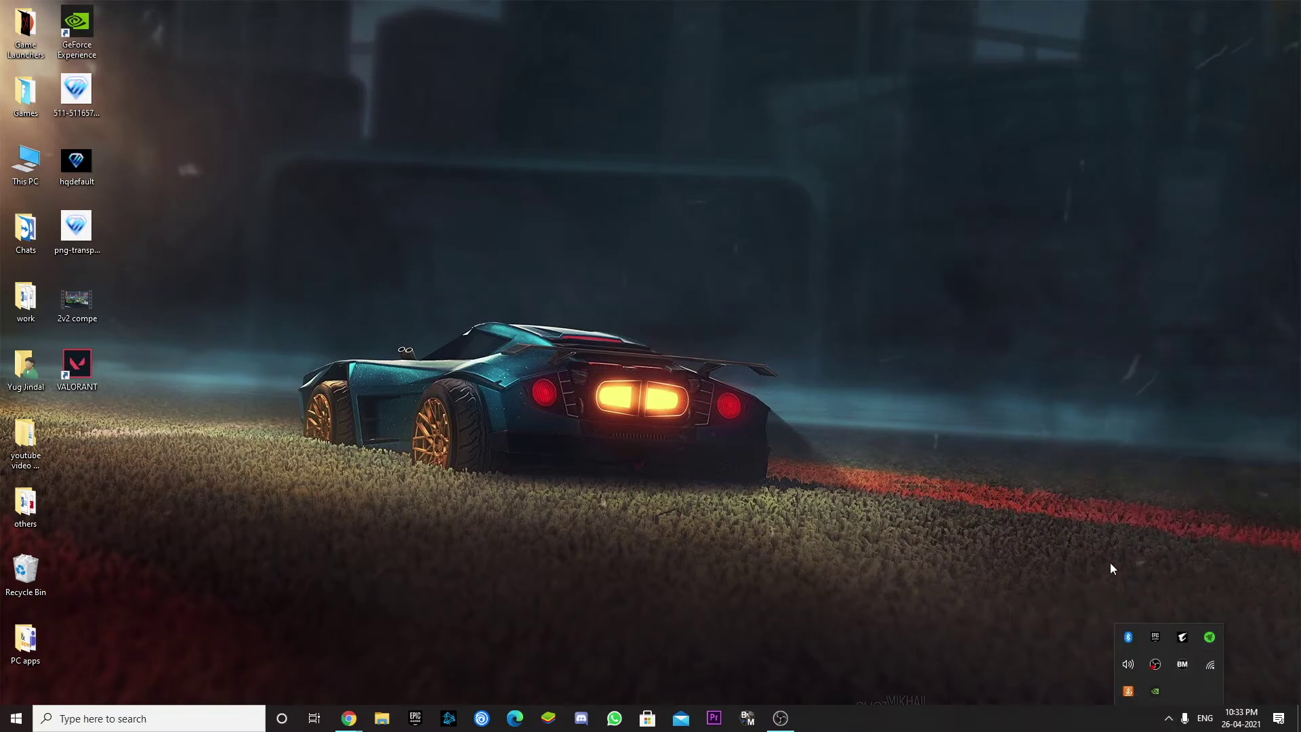
click(1168, 719)
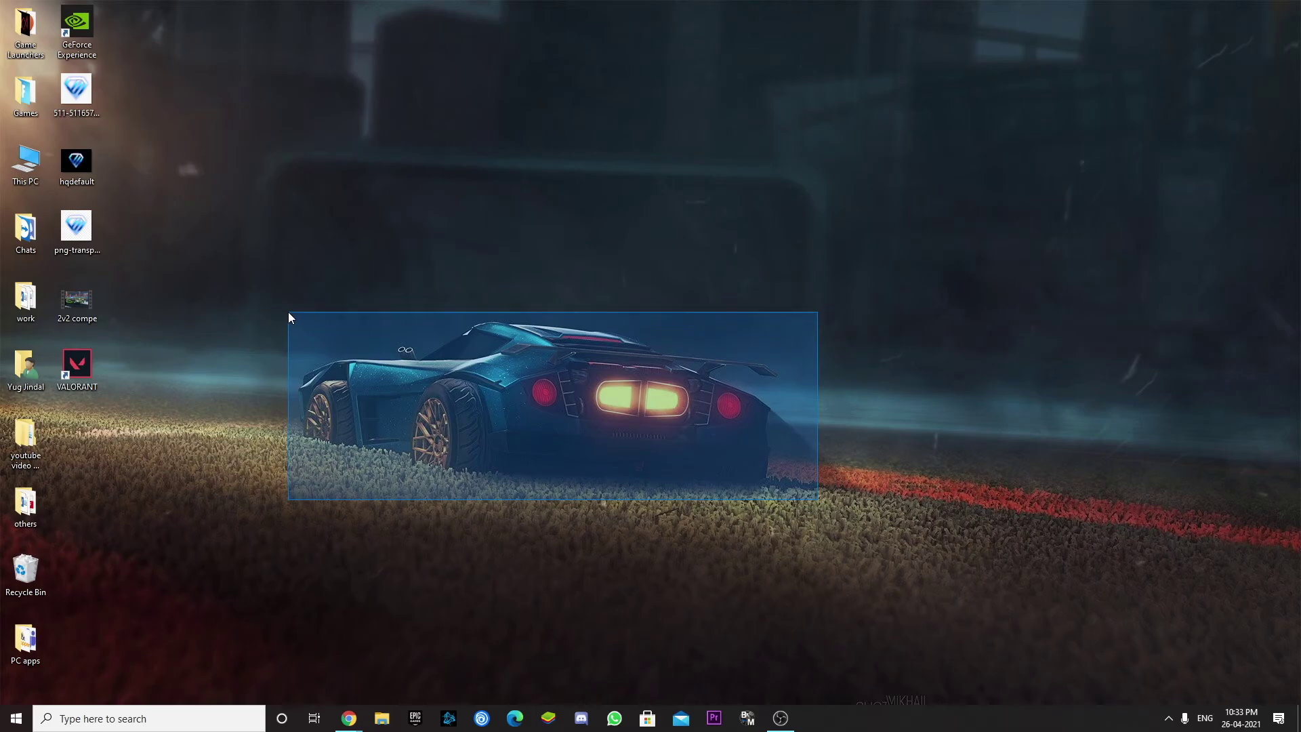
drag(786, 496, 288, 312)
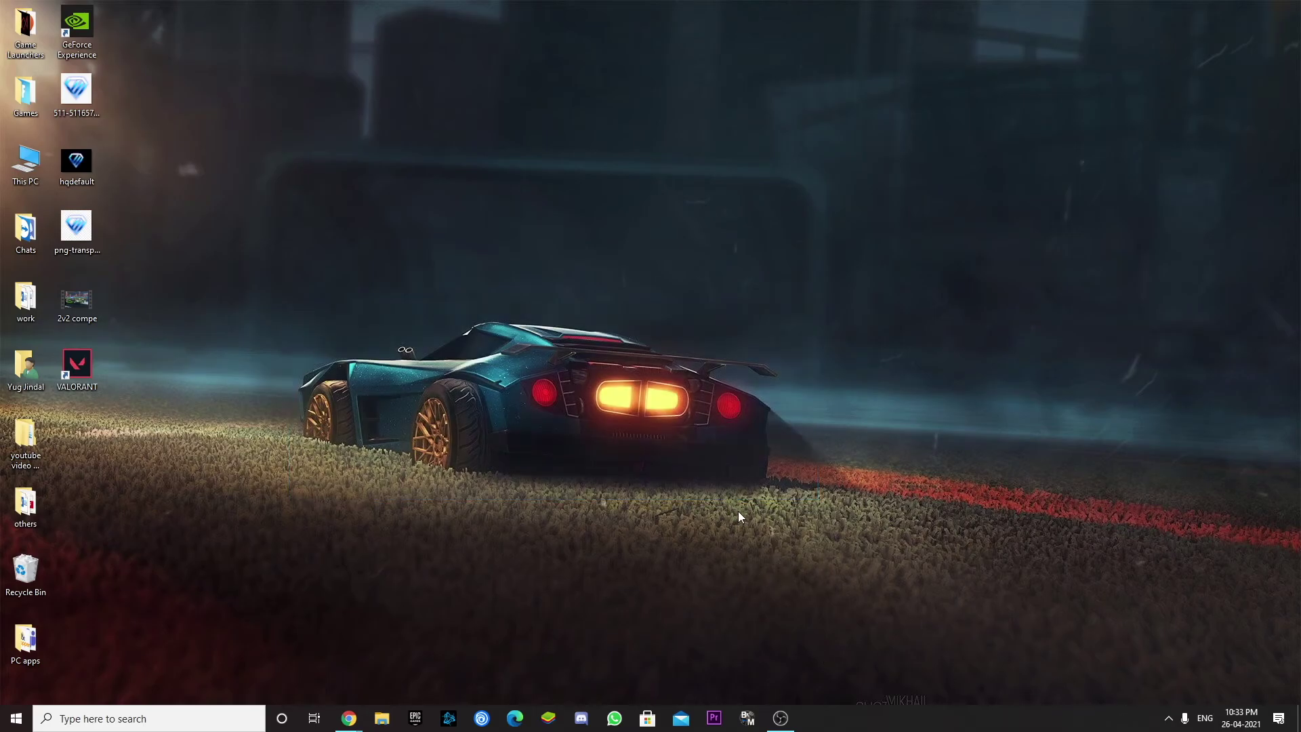